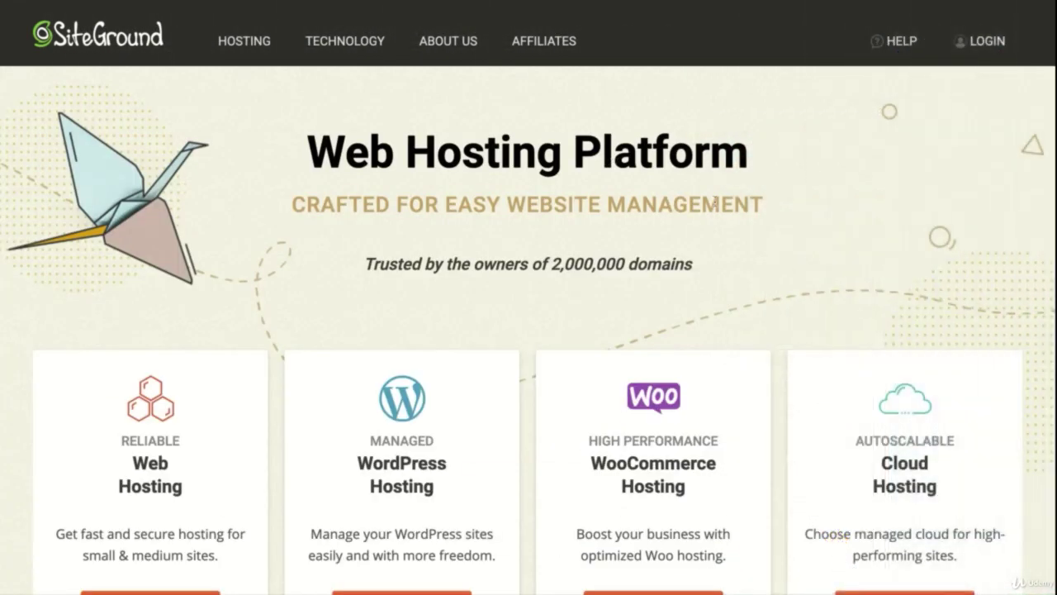
Step: Sign in to the SiteGround customer account and open cPanel for the english-learning-blog.com hosting account
{"action": "left_click", "coordinate": [991, 51]}
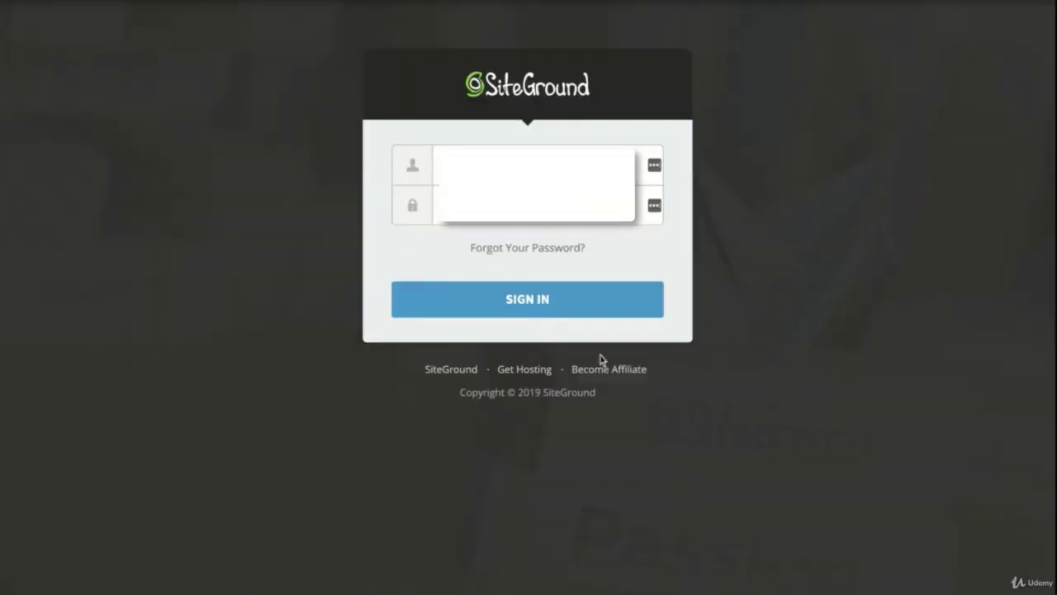
{"action": "left_click", "coordinate": [569, 315]}
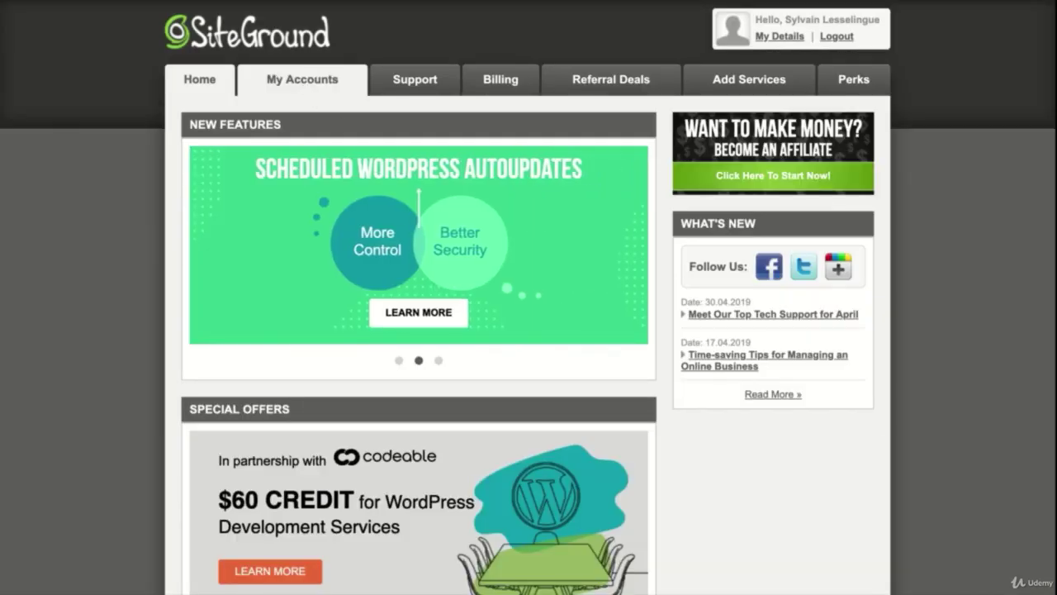
{"action": "left_click", "coordinate": [303, 79]}
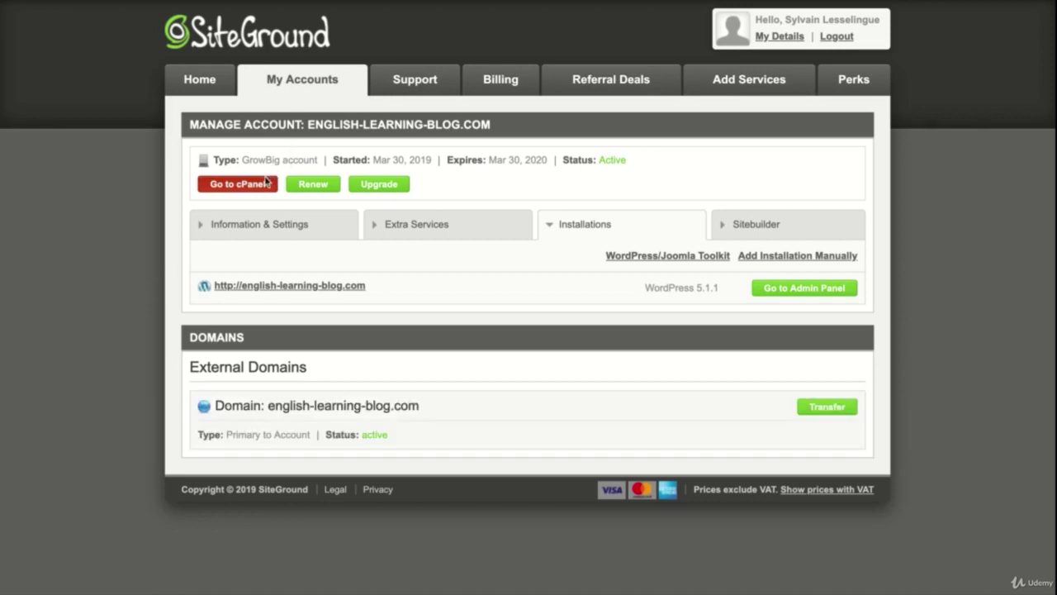
{"action": "left_click", "coordinate": [259, 185]}
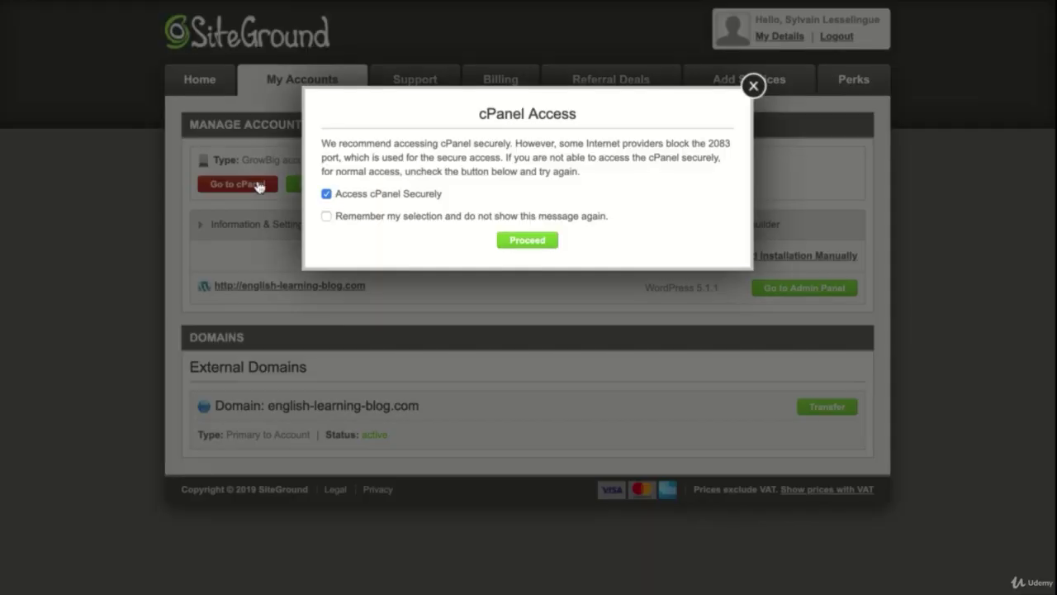
{"action": "left_click", "coordinate": [326, 194]}
{"action": "left_click", "coordinate": [515, 248]}
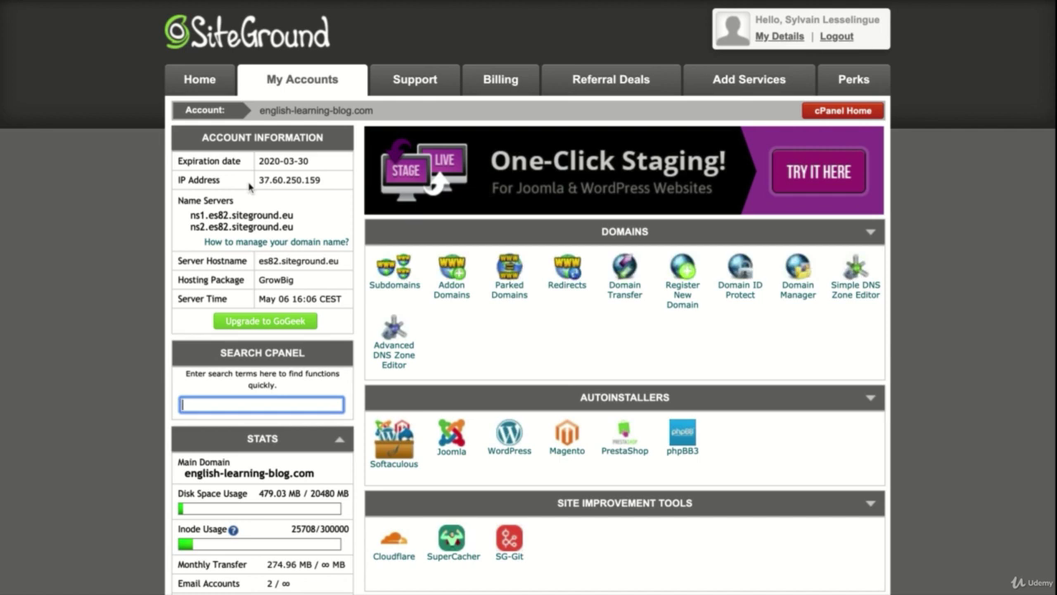
{"action": "scroll", "coordinate": [789, 328], "scroll_direction": "down", "scroll_amount": 5}
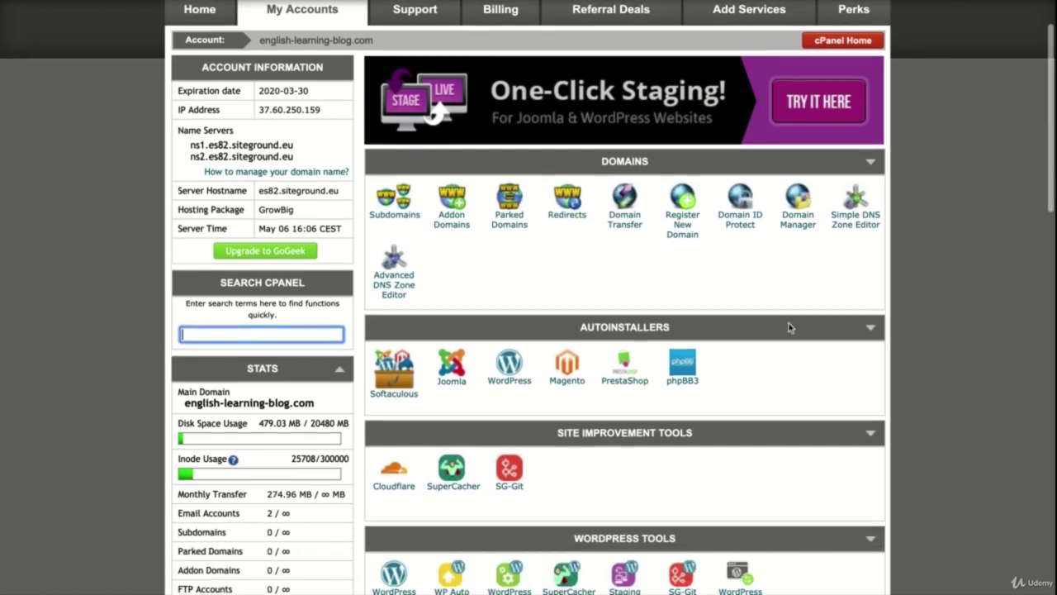
{"action": "left_click_drag", "start_coordinate": [585, 193], "coordinate": [588, 193]}
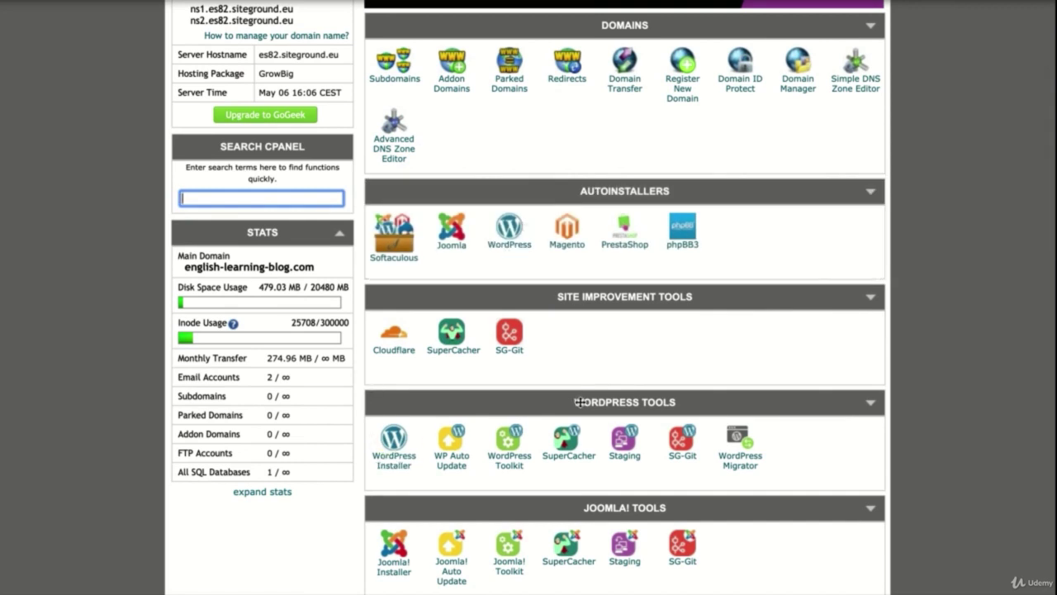
{"action": "mouse_move", "coordinate": [578, 402]}
{"action": "left_mouse_down"}
{"action": "mouse_move", "coordinate": [604, 406]}
{"action": "mouse_move", "coordinate": [566, 412]}
{"action": "left_mouse_up"}
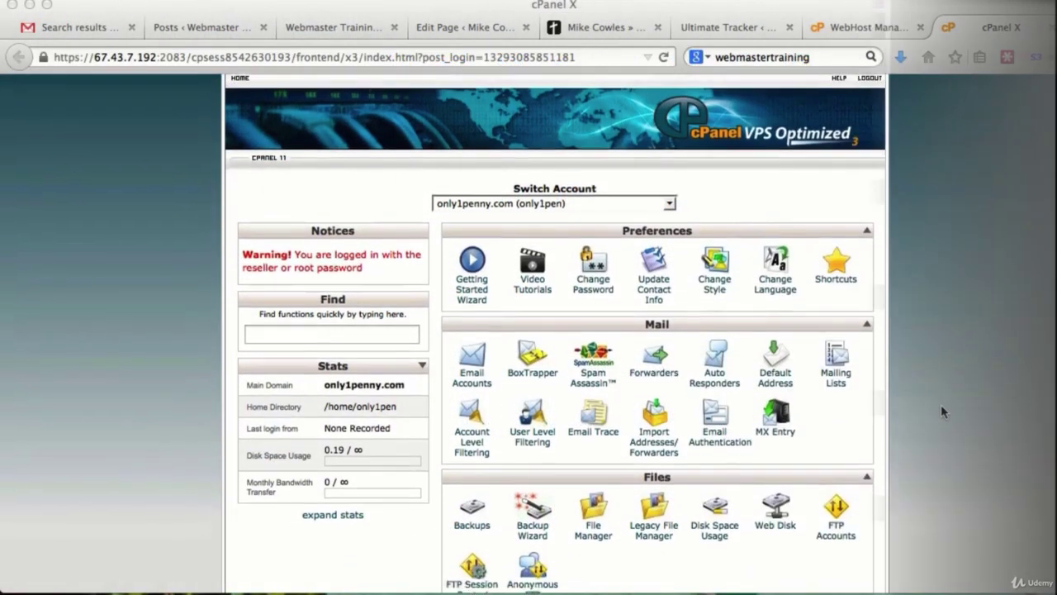
Step: Open the WordPress installation form from the Softaculous Apps Installer scripts in the only1penny.com cPanel
{"action": "scroll", "coordinate": [940, 404], "scroll_direction": "down", "scroll_amount": 10}
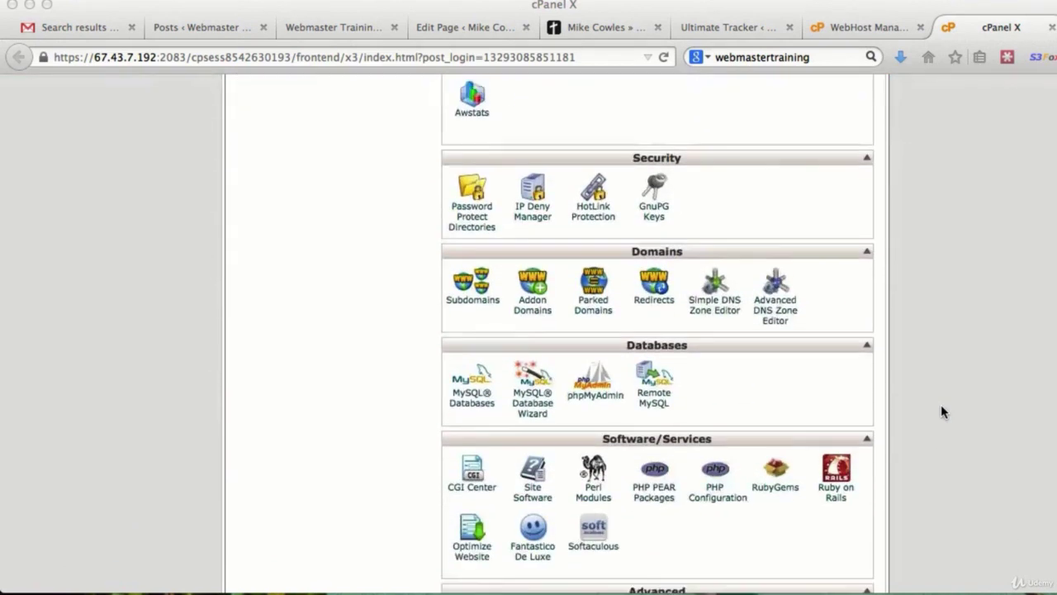
{"action": "scroll", "coordinate": [941, 404], "scroll_direction": "down", "scroll_amount": 5}
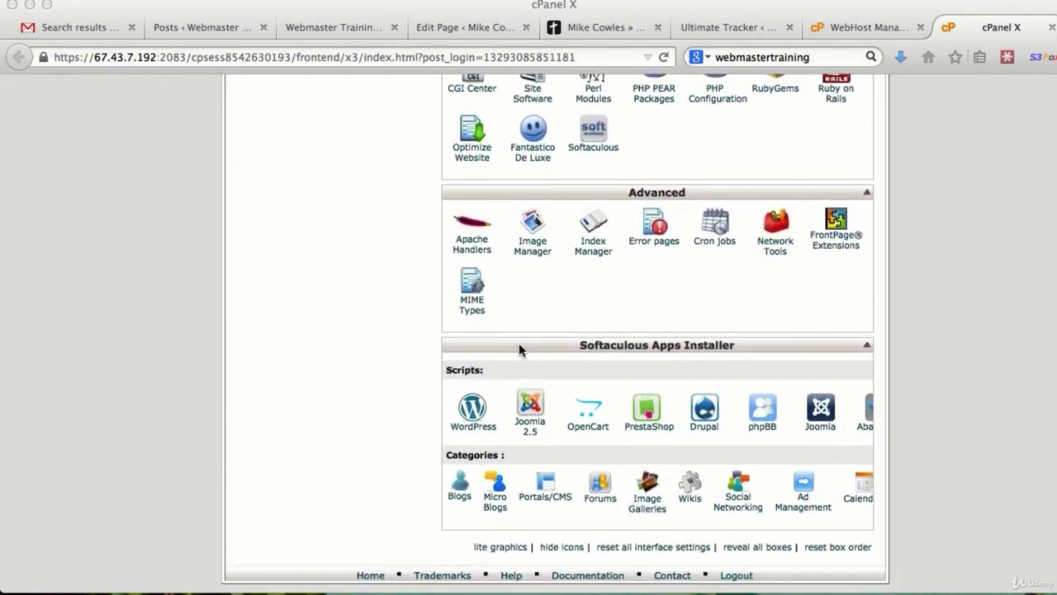
{"action": "left_click", "coordinate": [468, 419]}
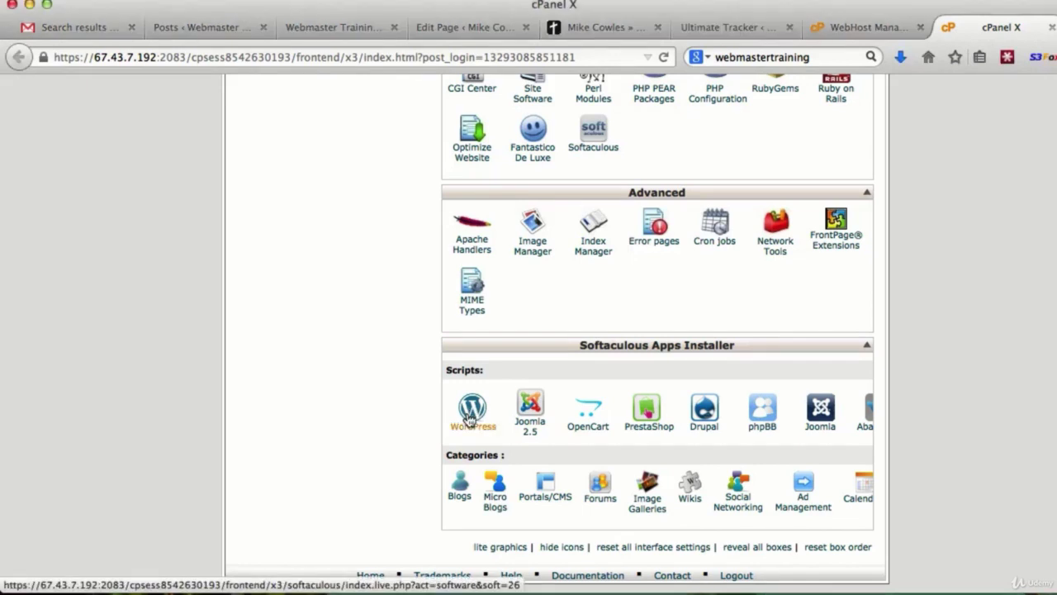
{"action": "left_click", "coordinate": [468, 419]}
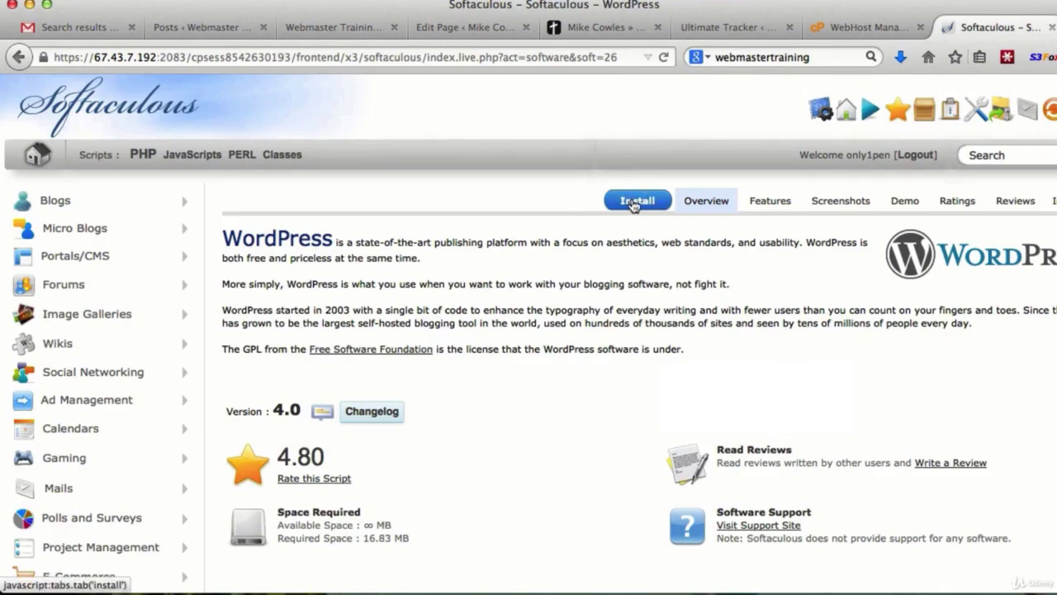
{"action": "left_click", "coordinate": [631, 203]}
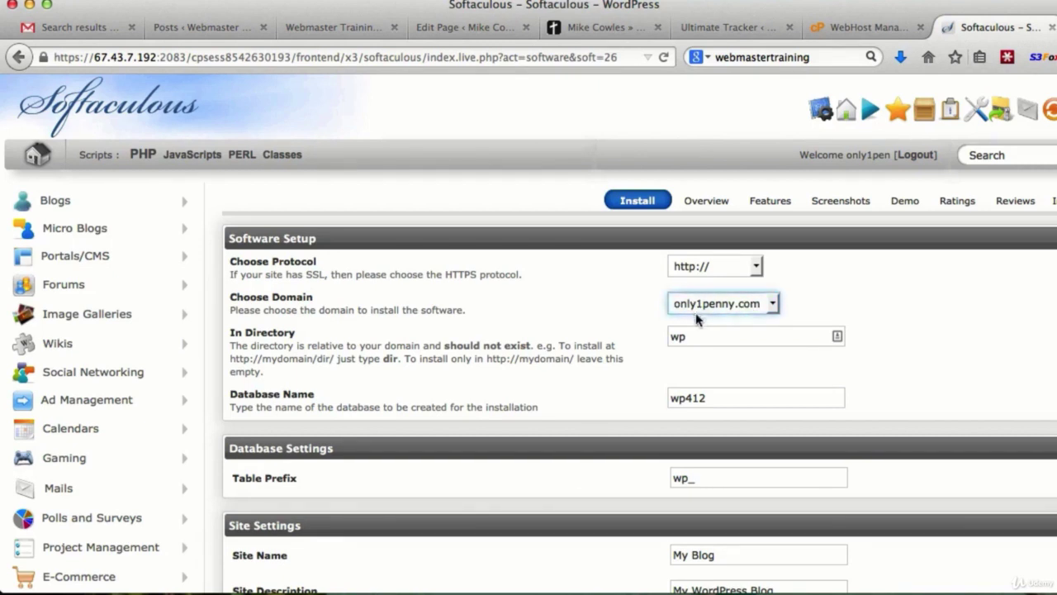
Step: Clear the installation directory so WordPress installs at the root of only1penny.com
{"action": "left_click", "coordinate": [718, 343]}
{"action": "left_click", "coordinate": [718, 350]}
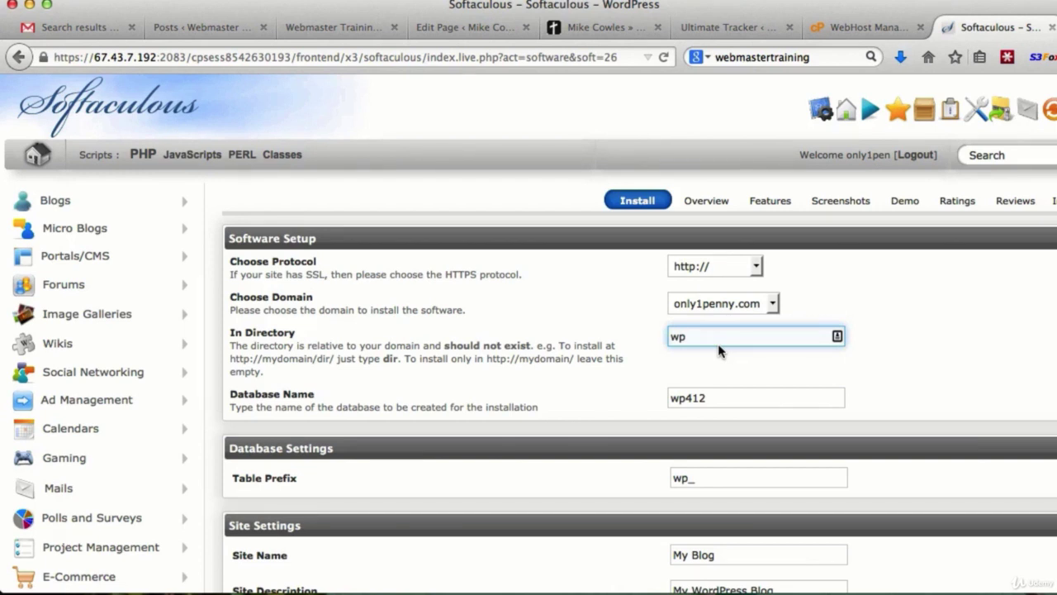
{"action": "left_click_drag", "start_coordinate": [690, 336], "coordinate": [650, 332]}
{"action": "key", "text": "BackSpace"}
Step: Set the database name for the WordPress installation to pc412
{"action": "scroll", "coordinate": [733, 352], "scroll_direction": "down", "scroll_amount": 2}
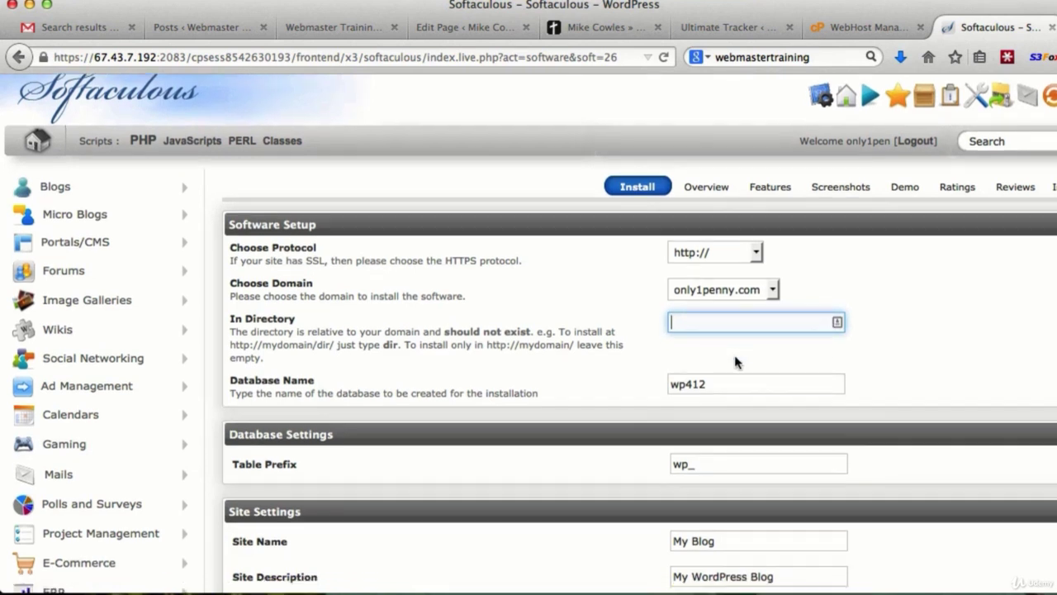
{"action": "left_click", "coordinate": [725, 353]}
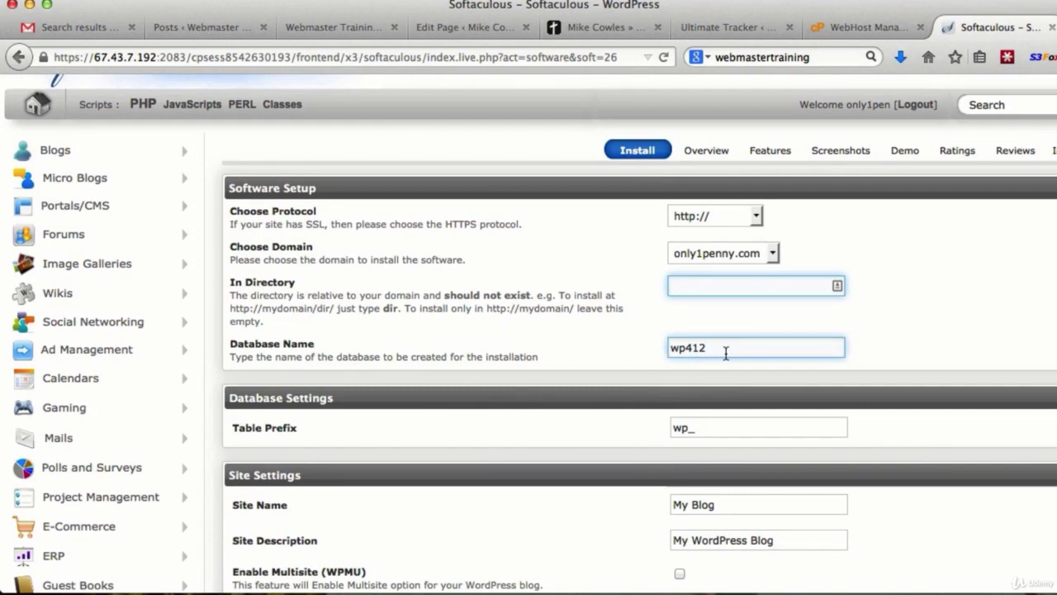
{"action": "left_click", "coordinate": [675, 348]}
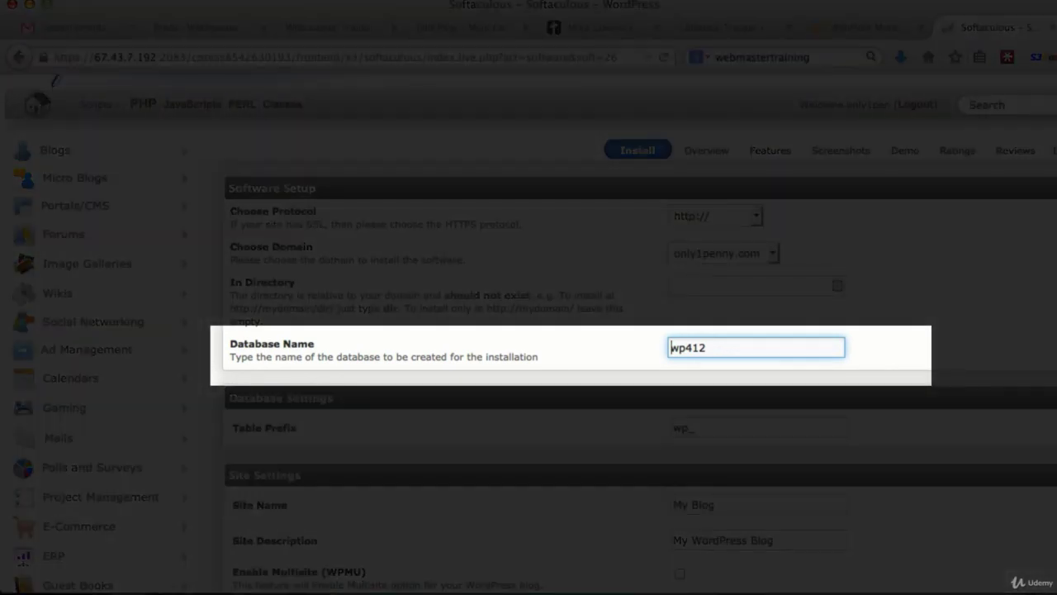
{"action": "type", "text": "pc"}
{"action": "key", "text": "Right"}
{"action": "key", "text": "BackSpace"}
{"action": "key", "text": "BackSpace"}
{"action": "key", "text": "Left"}
{"action": "key", "text": "Left"}
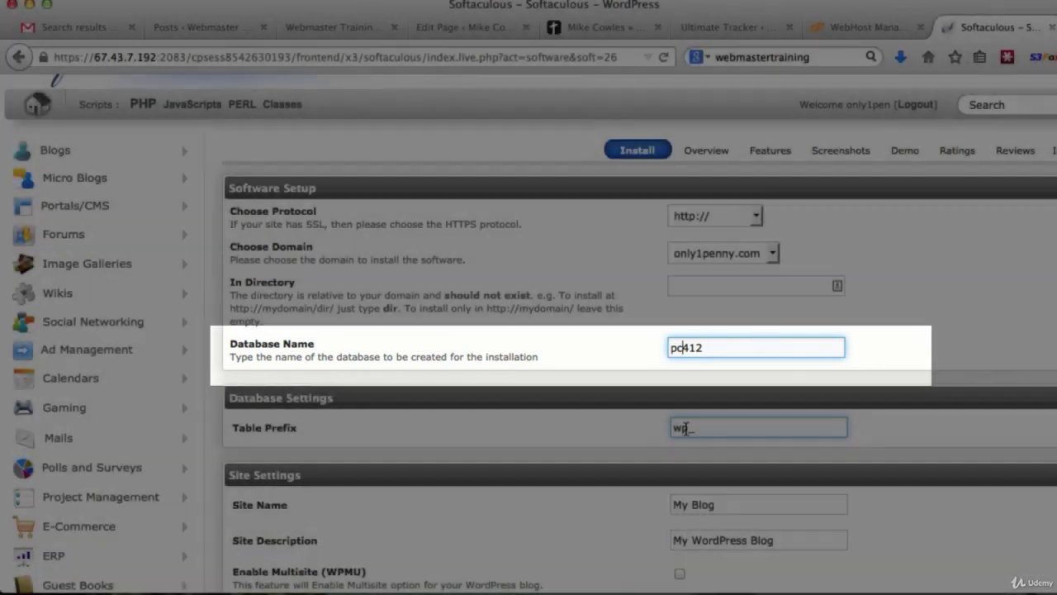
Step: Change the database table prefix to pc_ in the database settings
{"action": "left_click", "coordinate": [683, 428]}
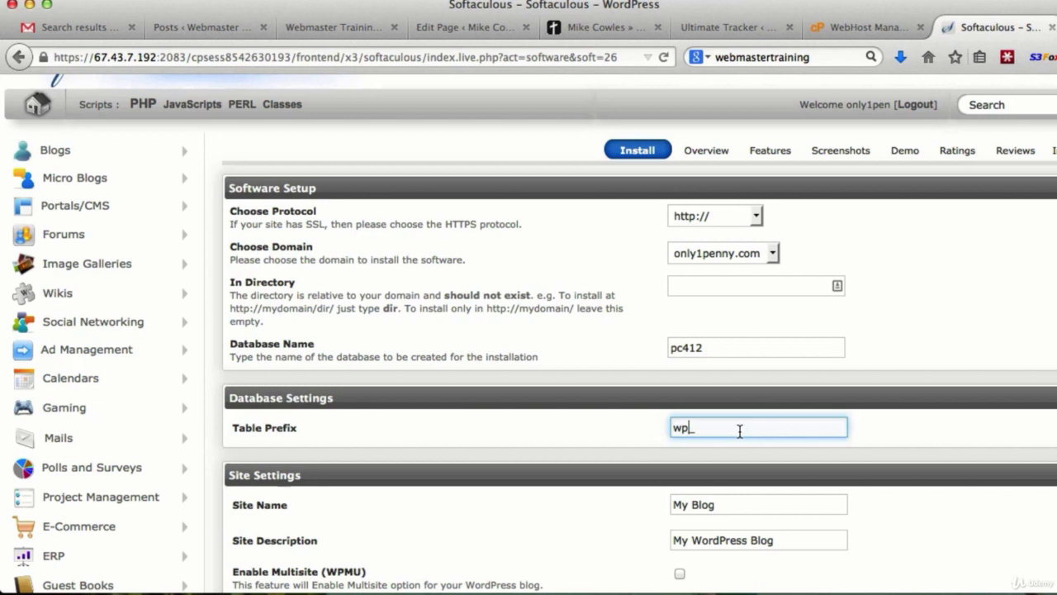
{"action": "key", "text": "BackSpace"}
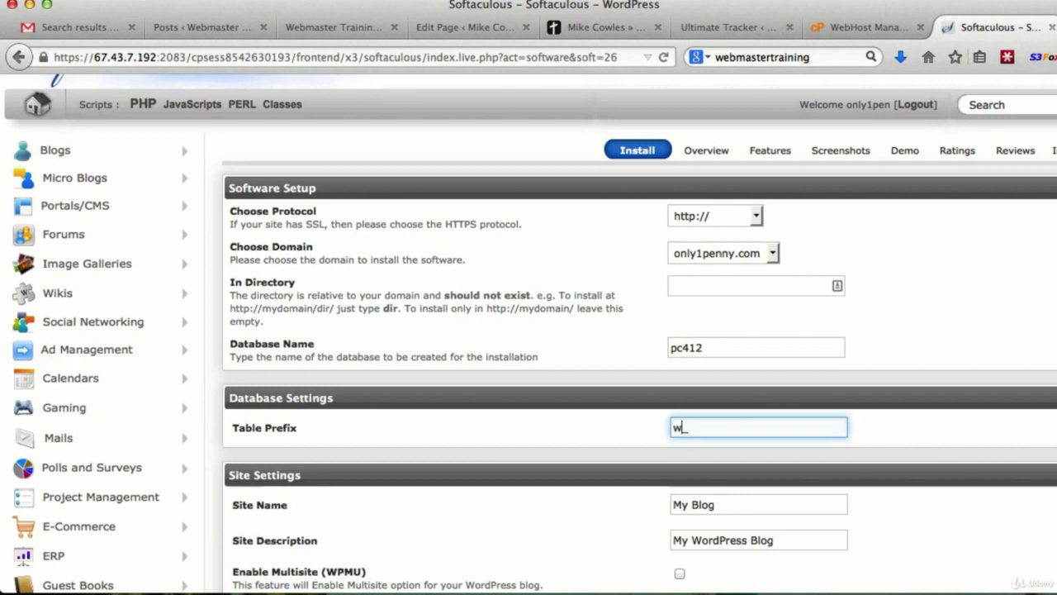
{"action": "key", "text": "BackSpace"}
{"action": "key", "text": "BackSpace"}
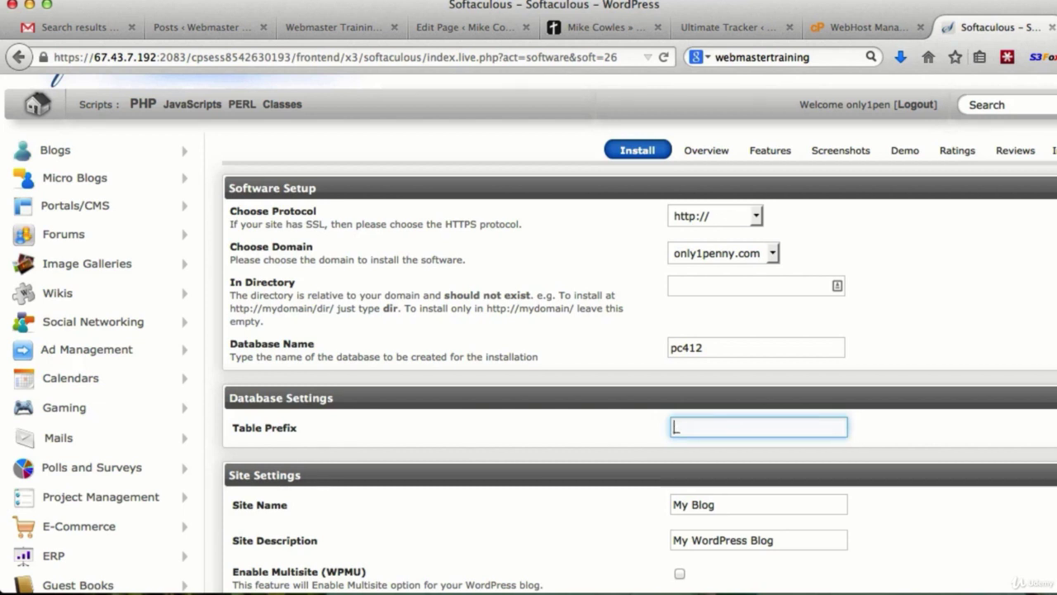
{"action": "type", "text": "pc_"}
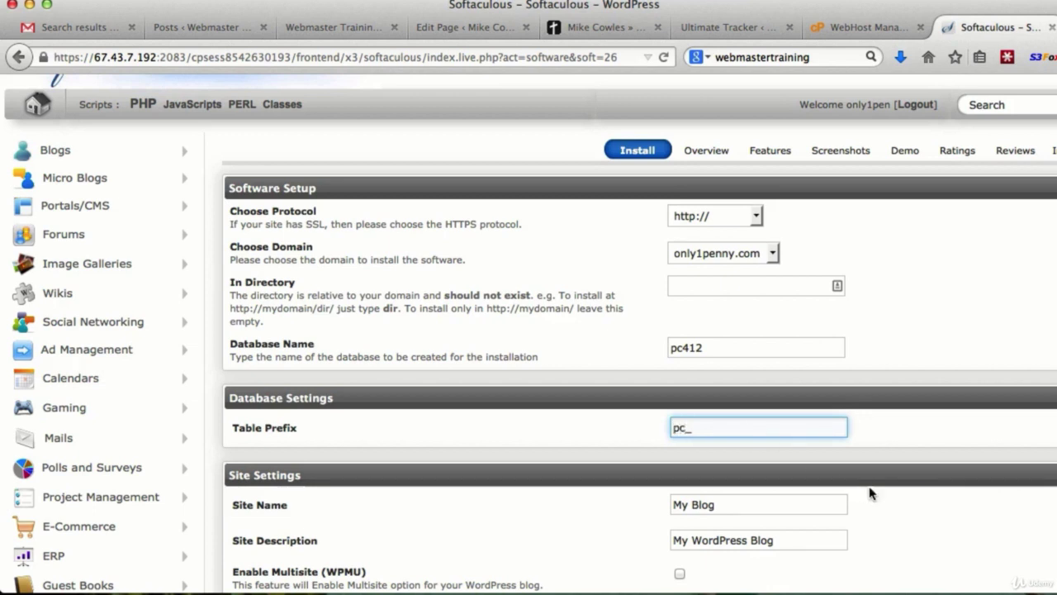
Step: Set the site name to "One Penny" and the site description to "Get Hosting For One Penny"
{"action": "scroll", "coordinate": [912, 488], "scroll_direction": "down", "scroll_amount": 3}
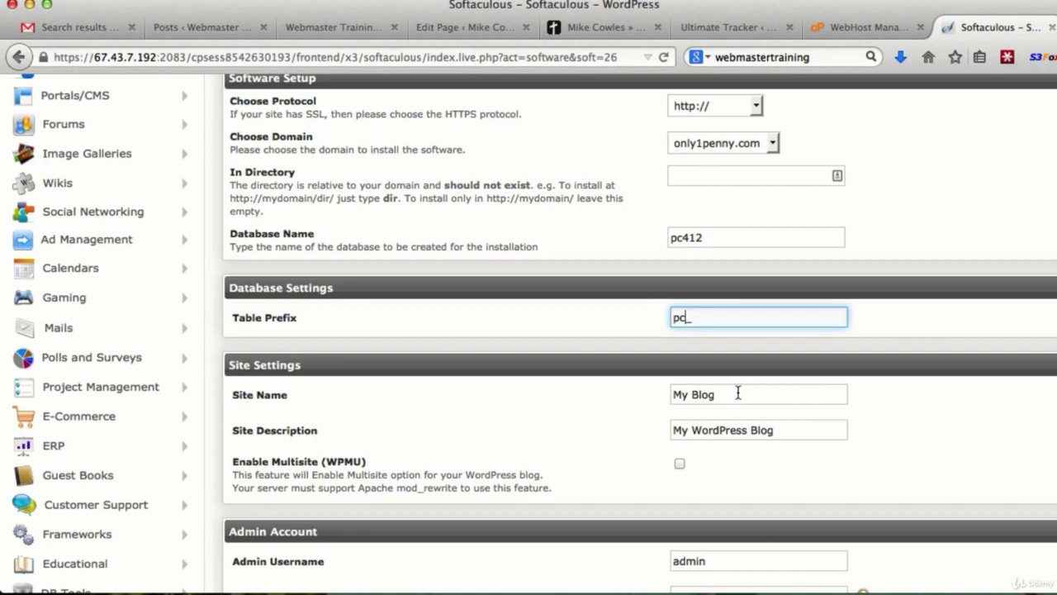
{"action": "left_click", "coordinate": [732, 394]}
{"action": "left_click_drag", "start_coordinate": [732, 394], "coordinate": [615, 383]}
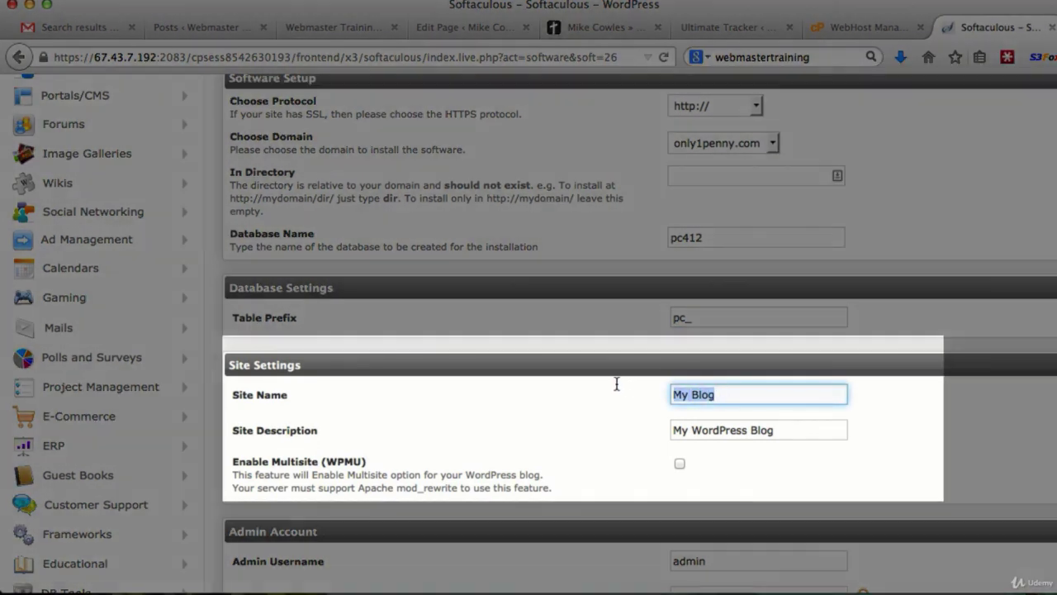
{"action": "type", "text": "O"}
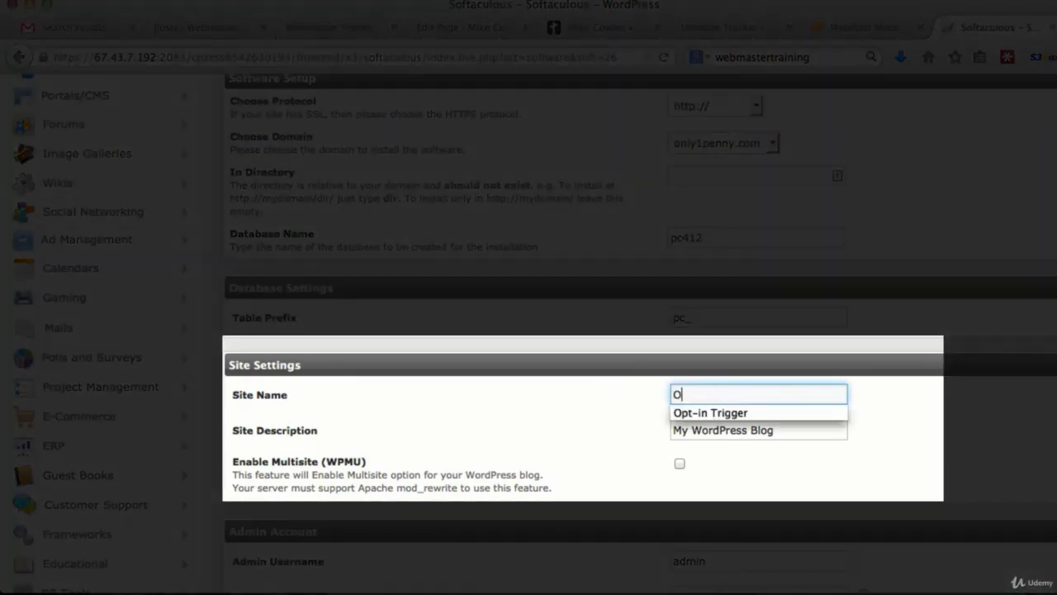
{"action": "type", "text": "ne Penny"}
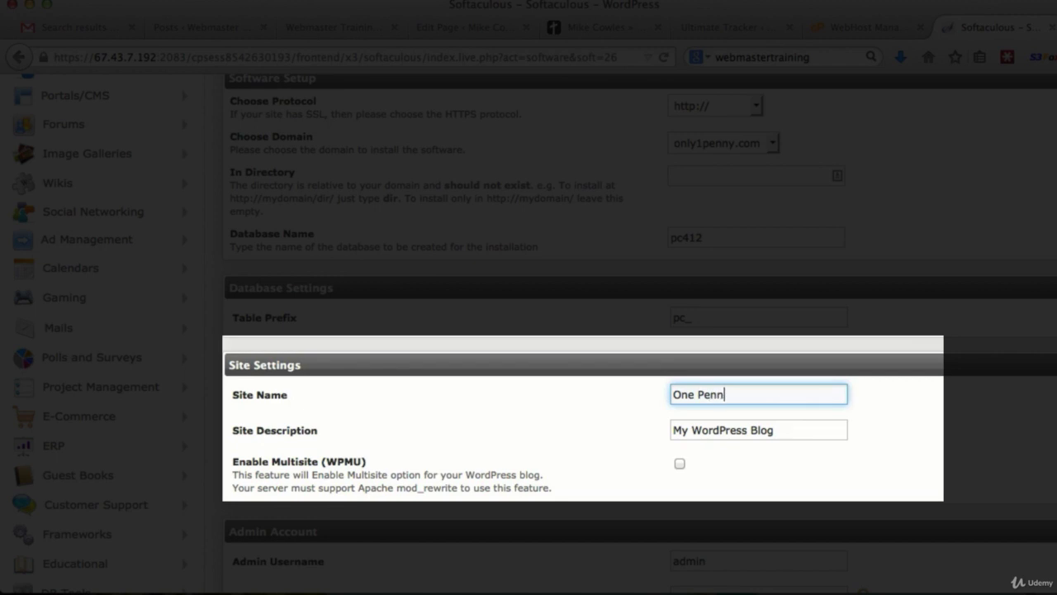
{"action": "key", "text": "Tab"}
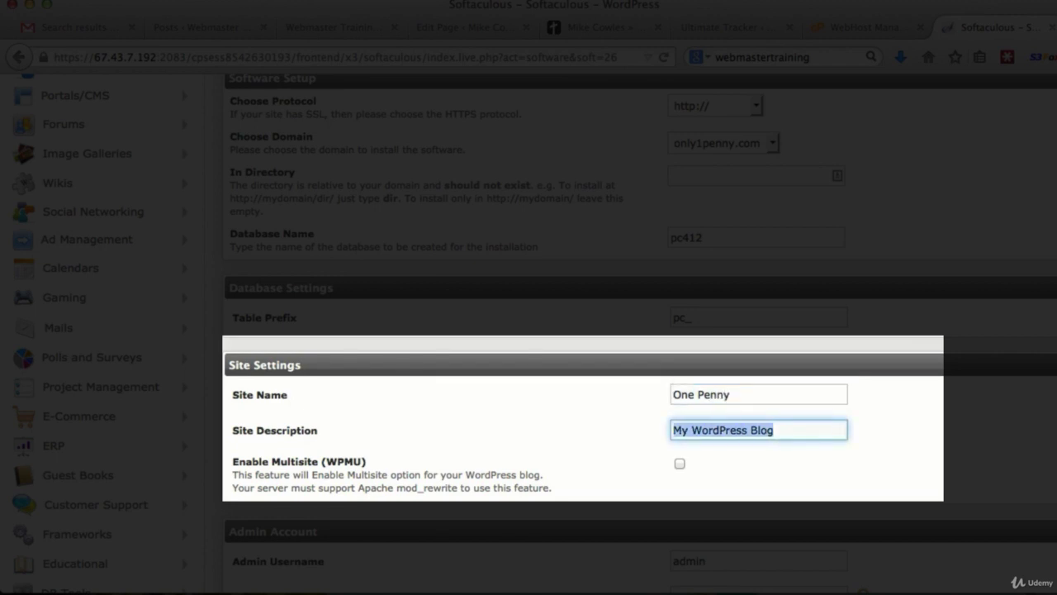
{"action": "type", "text": "Get Hosting For"}
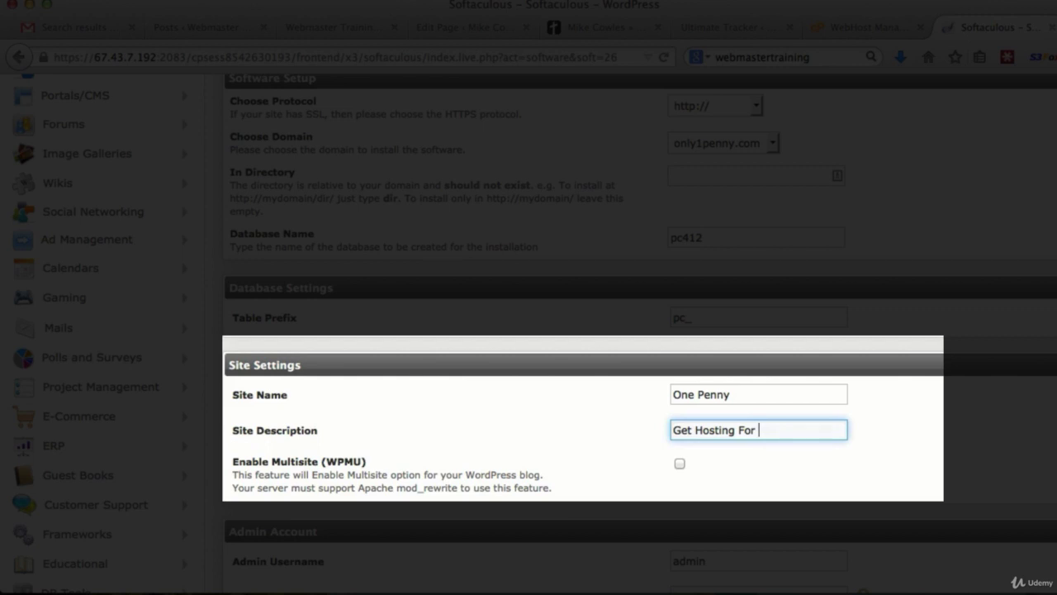
{"action": "type", "text": " One Penny"}
Step: Replace the default admin username with onepenny in the admin account settings
{"action": "scroll", "coordinate": [614, 379], "scroll_direction": "down", "scroll_amount": 5}
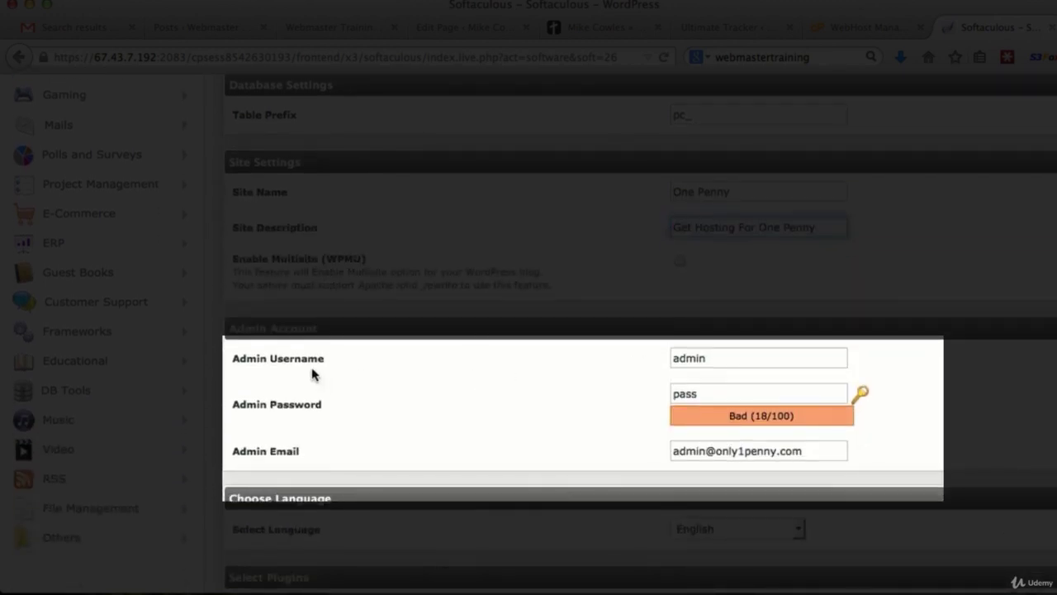
{"action": "left_click", "coordinate": [727, 361]}
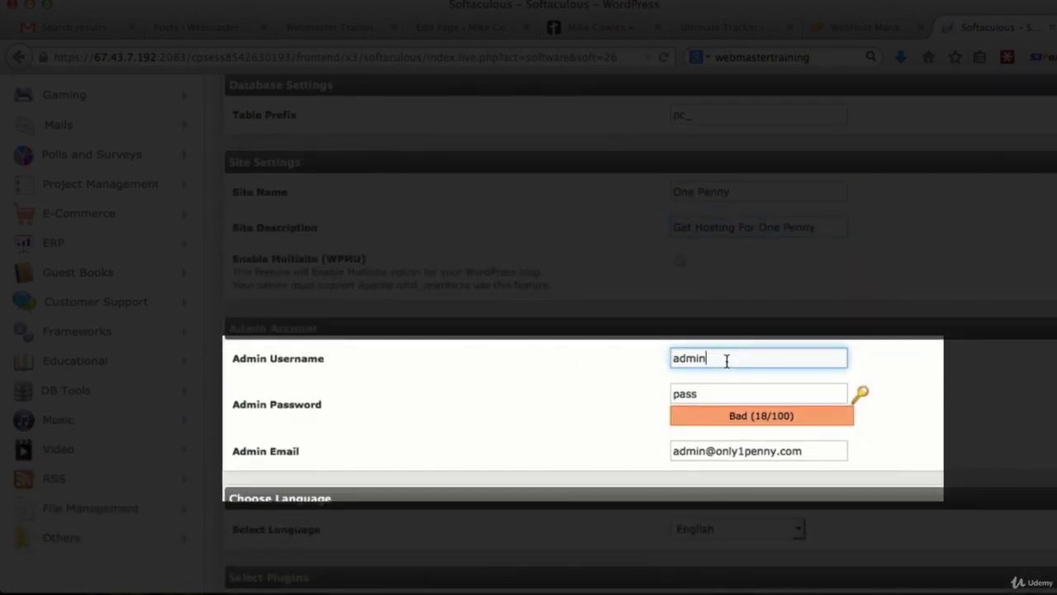
{"action": "left_click_drag", "start_coordinate": [726, 361], "coordinate": [673, 360]}
{"action": "type", "text": "onepenny"}
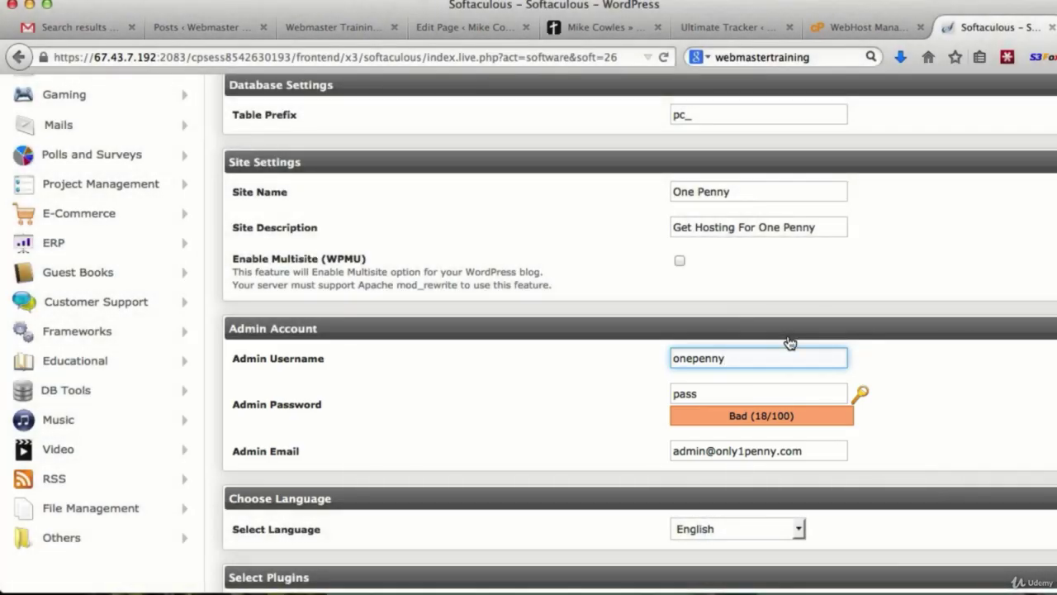
Step: Generate a secure password with LastPass for the admin password field
{"action": "scroll", "coordinate": [788, 338], "scroll_direction": "up", "scroll_amount": 5}
{"action": "scroll", "coordinate": [787, 339], "scroll_direction": "down", "scroll_amount": 6}
{"action": "scroll", "coordinate": [786, 333], "scroll_direction": "down", "scroll_amount": 1}
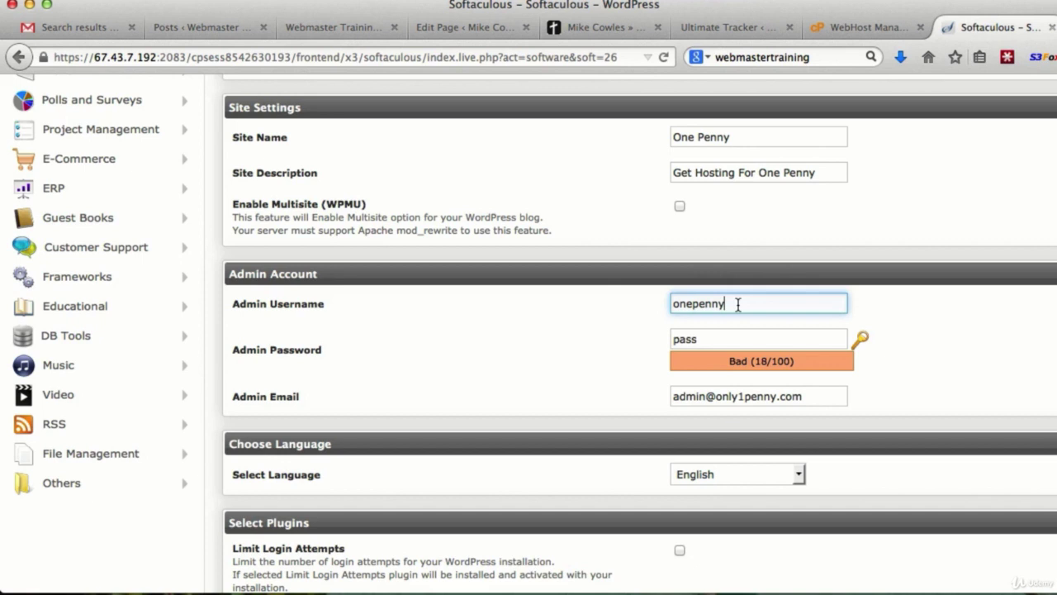
{"action": "left_click_drag", "start_coordinate": [719, 337], "coordinate": [657, 339]}
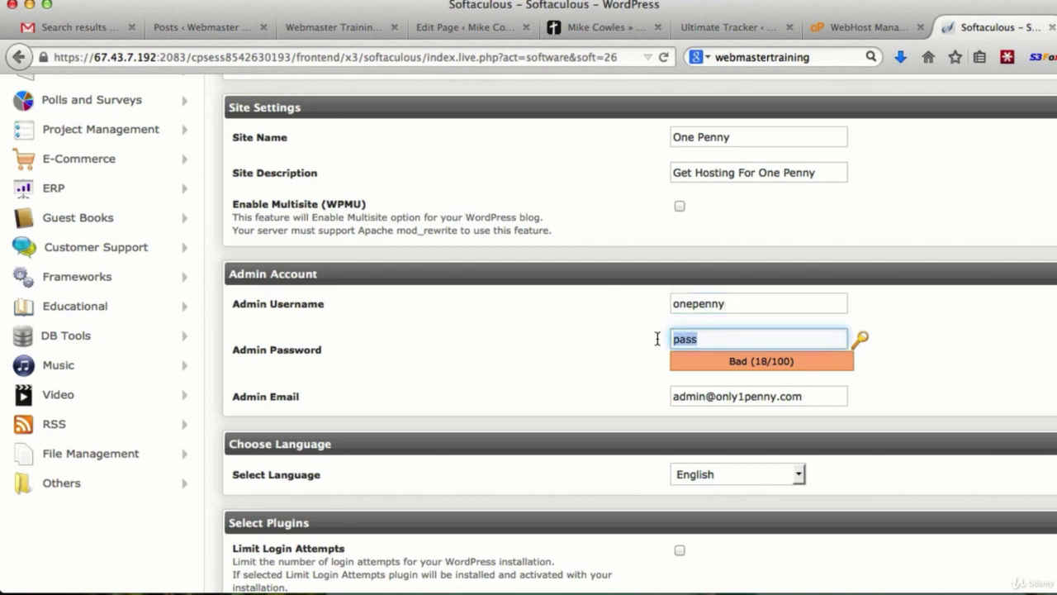
{"action": "right_click", "coordinate": [722, 338]}
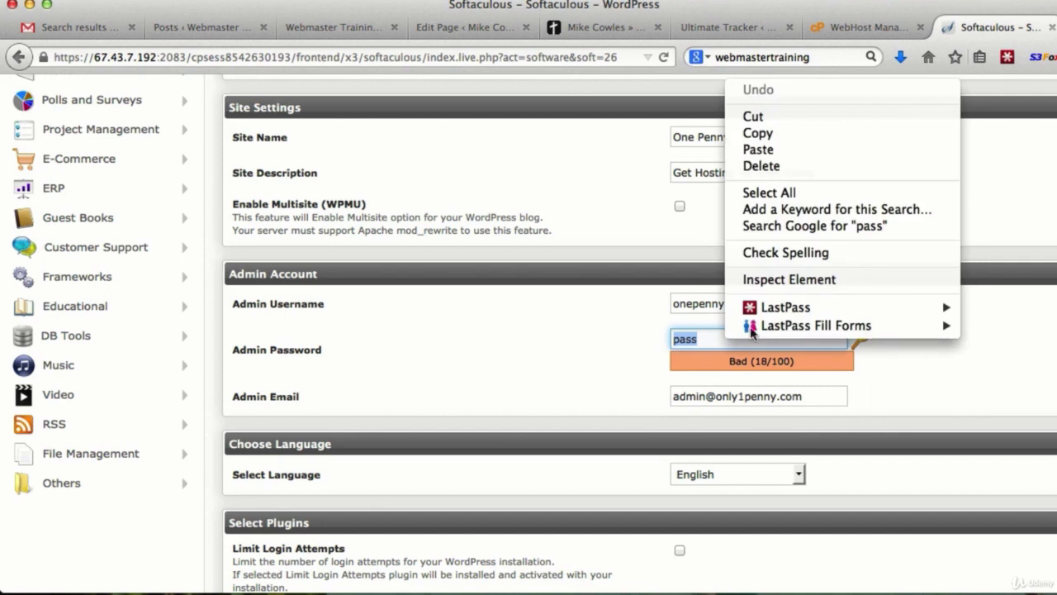
{"action": "mouse_move", "coordinate": [780, 307]}
{"action": "mouse_move", "coordinate": [692, 309]}
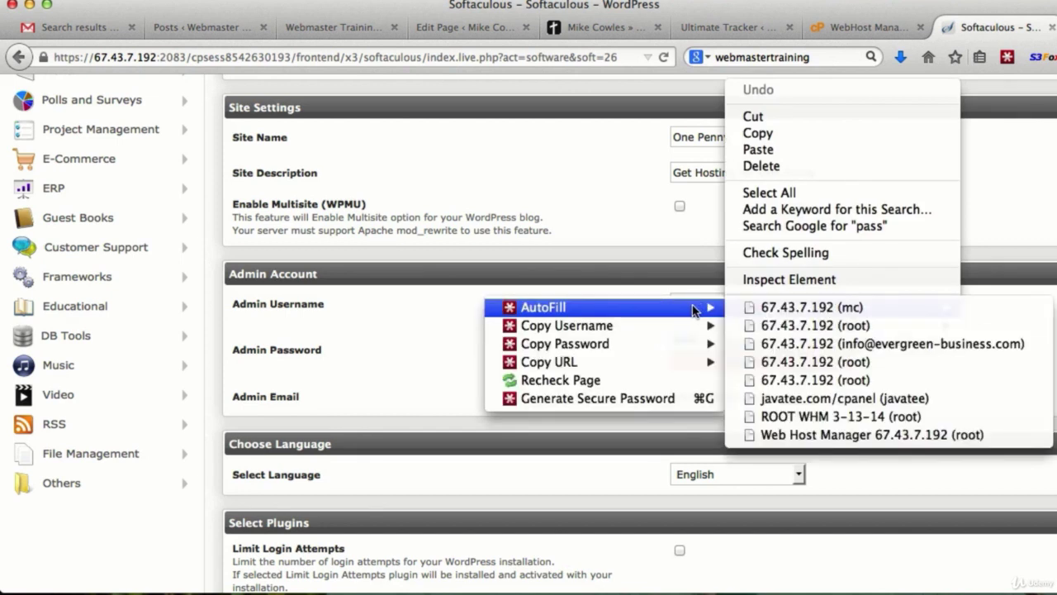
{"action": "left_click", "coordinate": [652, 399]}
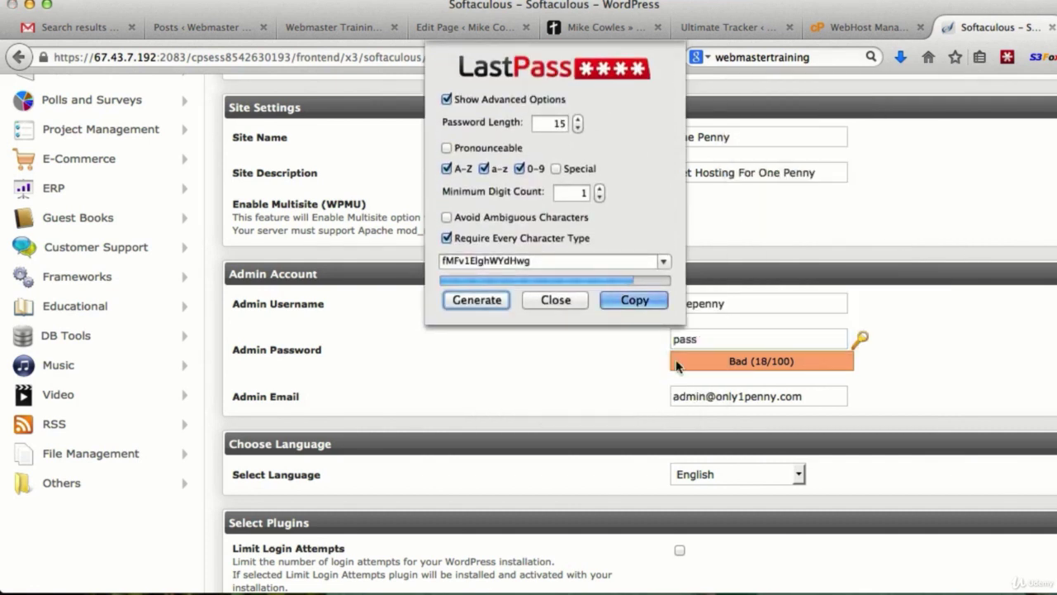
Step: Copy the password generated by LastPass and replace the default admin password with it in the admin account settings
{"action": "left_click_drag", "start_coordinate": [538, 261], "coordinate": [417, 259]}
{"action": "key", "text": "super+c"}
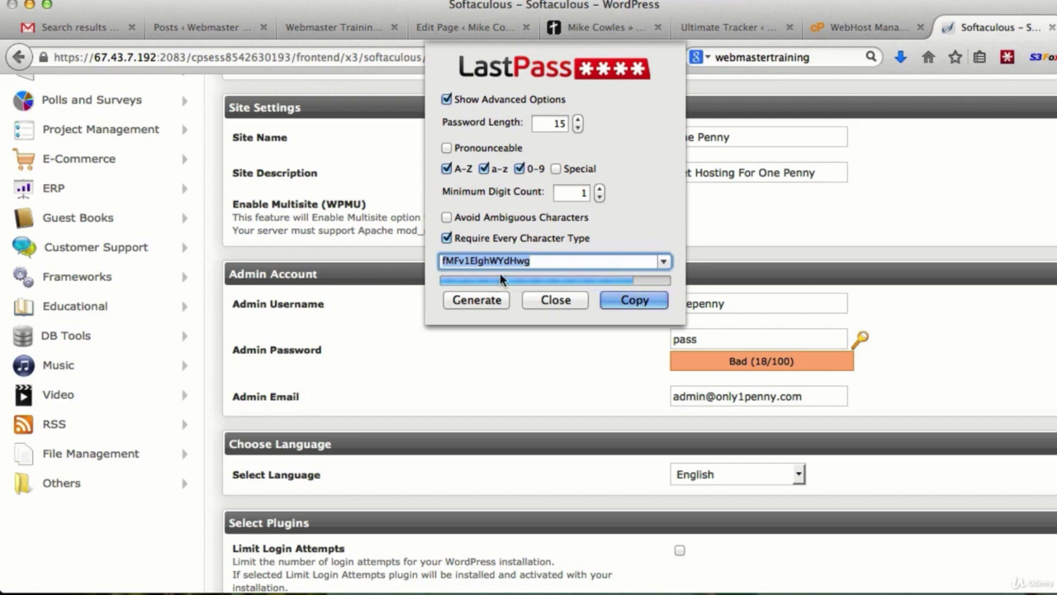
{"action": "left_click", "coordinate": [556, 301]}
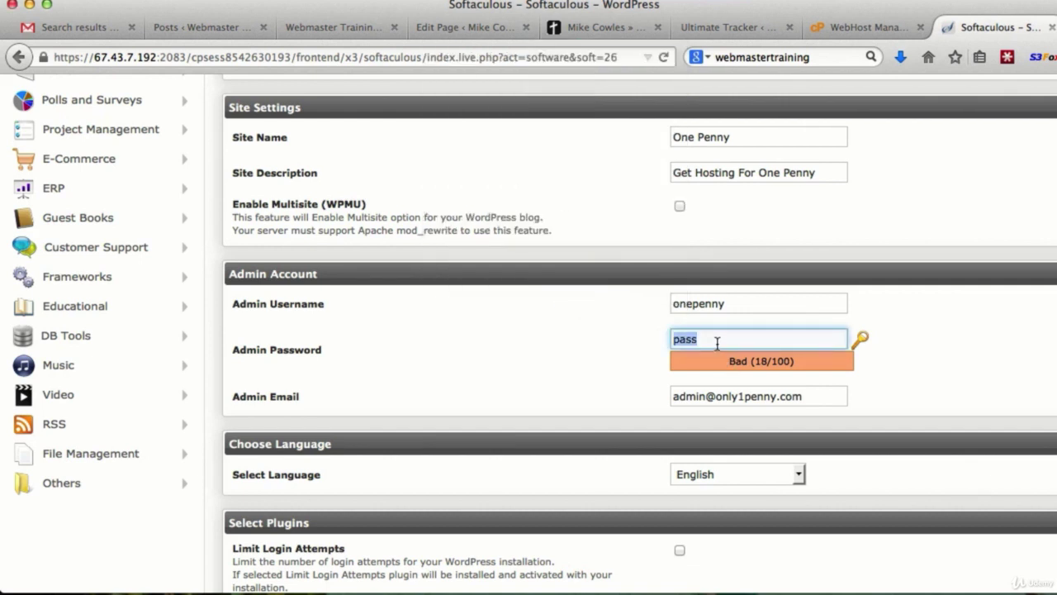
{"action": "key", "text": "super+v"}
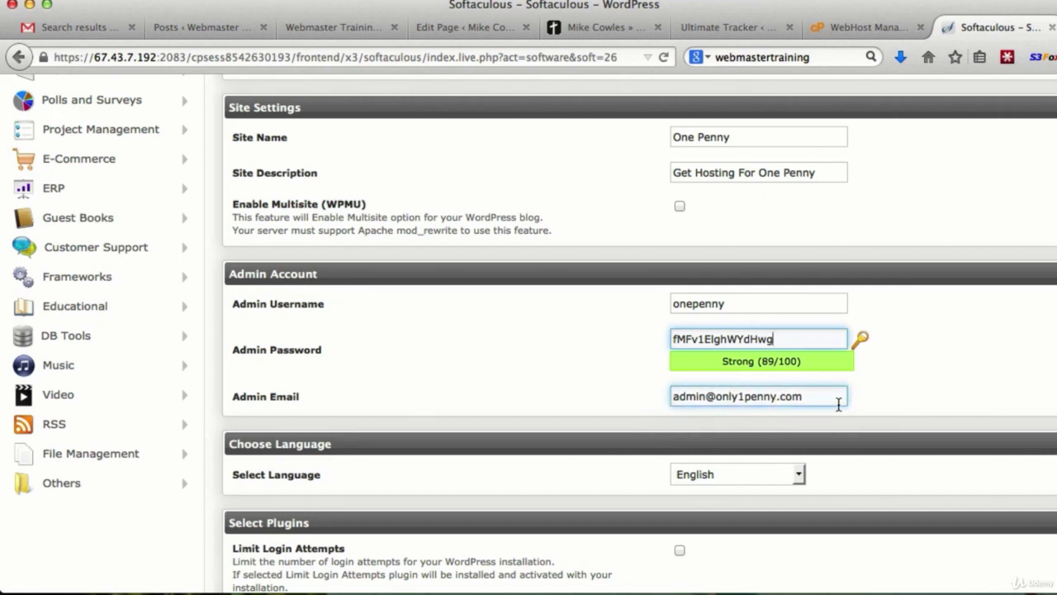
Step: Enable the Limit Login Attempts plugin for the WordPress installation
{"action": "scroll", "coordinate": [838, 403], "scroll_direction": "down", "scroll_amount": 5}
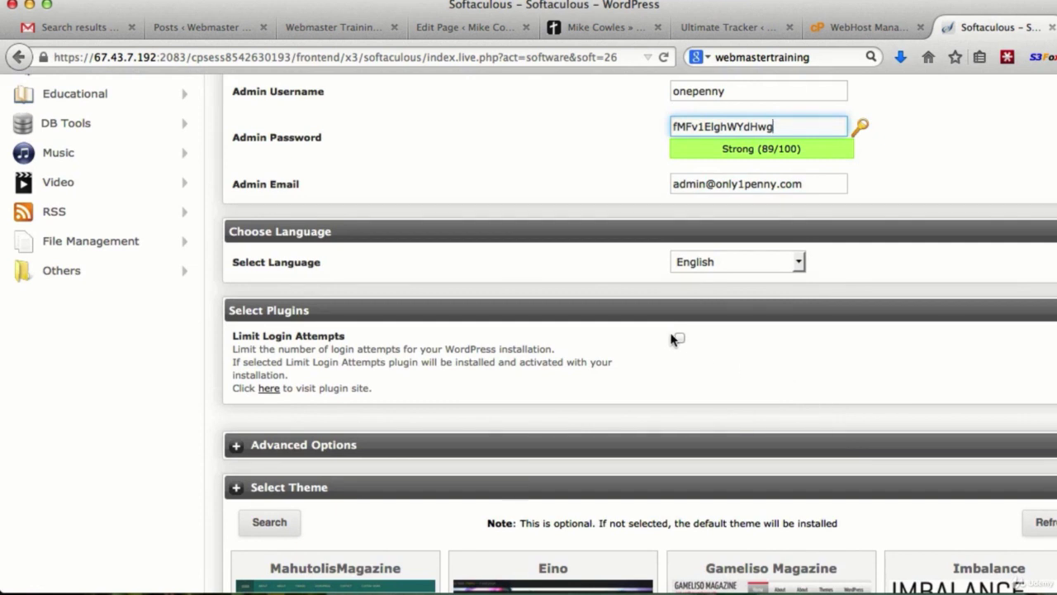
{"action": "left_click", "coordinate": [683, 343]}
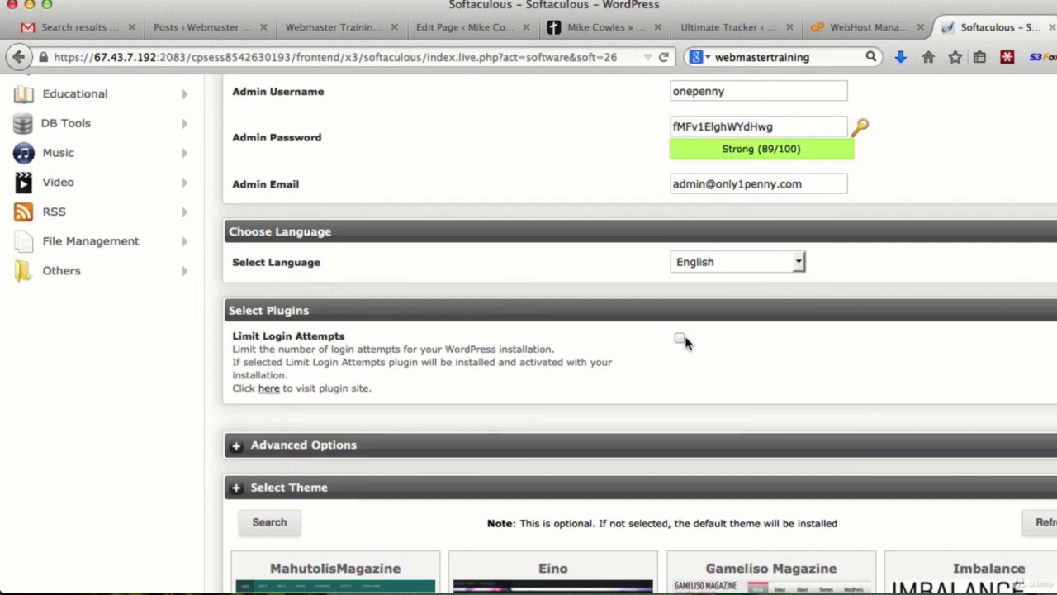
{"action": "left_click", "coordinate": [680, 338]}
Step: Install WordPress with the default theme and open the installed site only1penny.com in a new browser tab
{"action": "scroll", "coordinate": [751, 379], "scroll_direction": "down", "scroll_amount": 10}
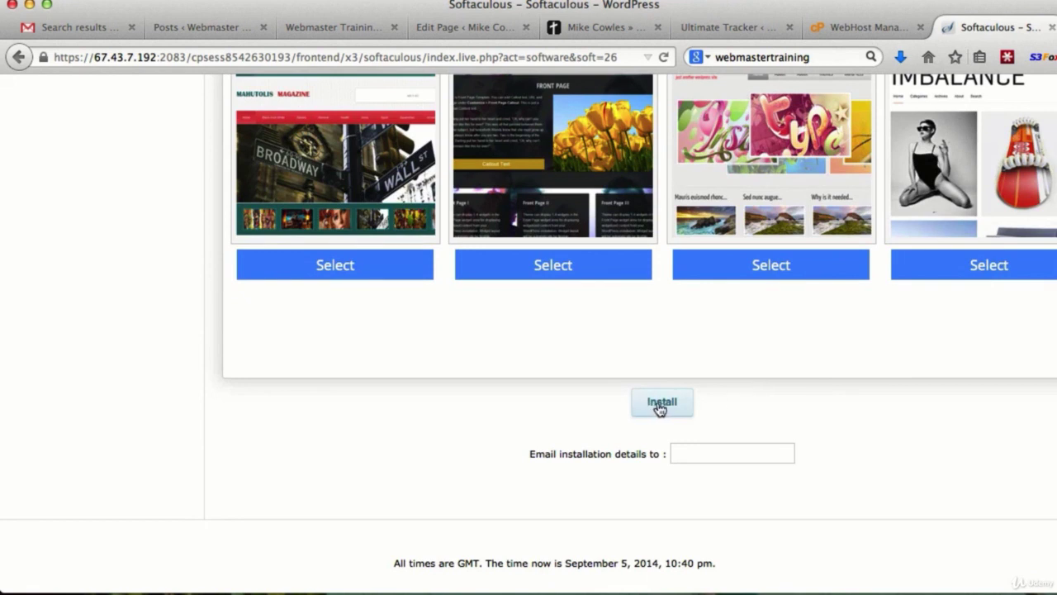
{"action": "left_click", "coordinate": [667, 404]}
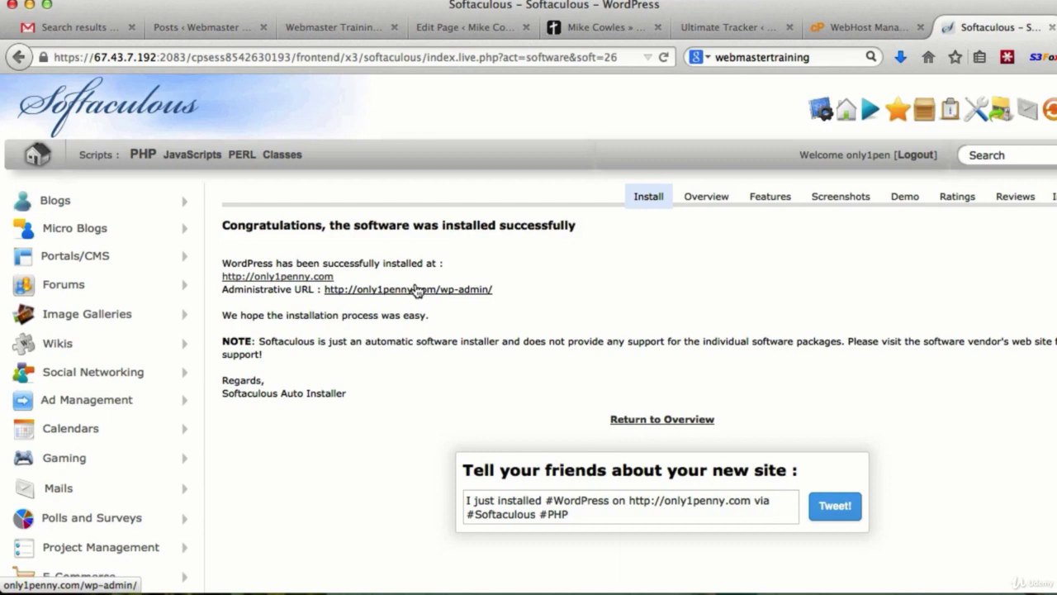
{"action": "left_click", "coordinate": [417, 290], "text": "super"}
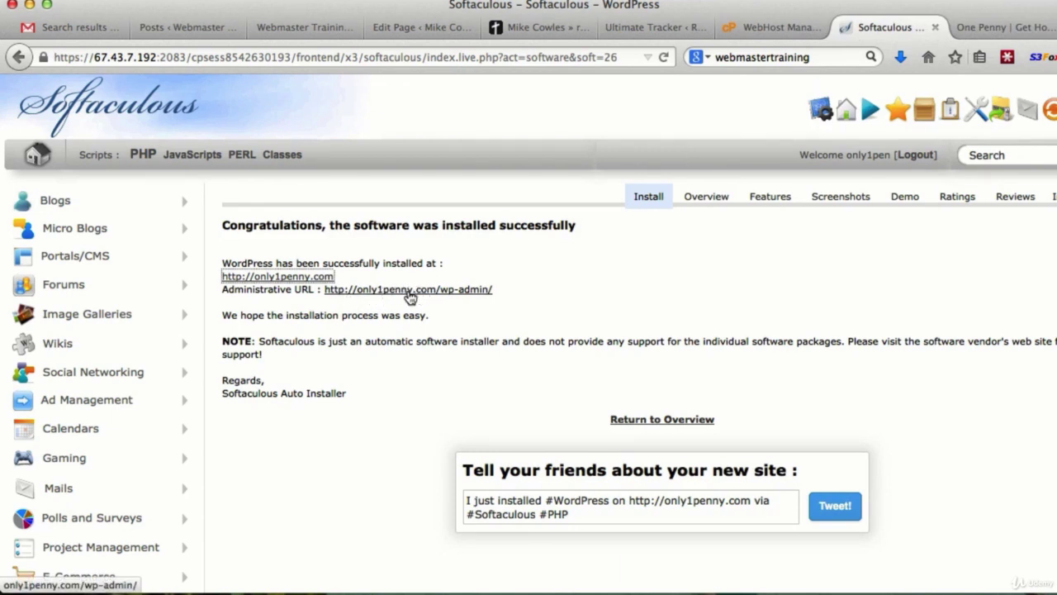